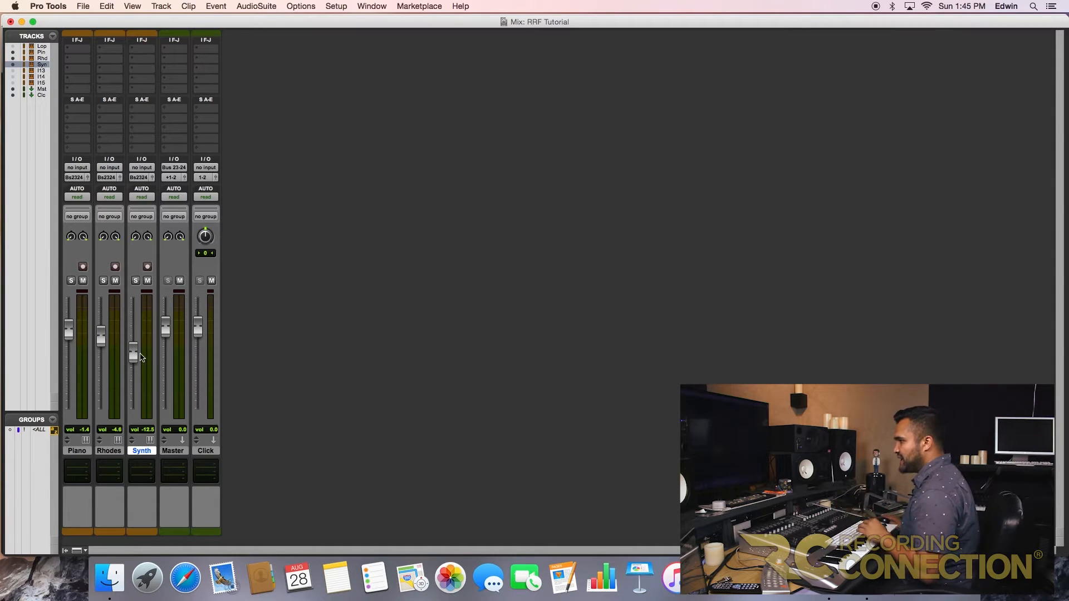
Step: Set the Synth track's volume to -6.3 dB and briefly solo the Piano track to audition it
{"action": "left_click_drag", "start_coordinate": [139, 357], "coordinate": [138, 340]}
{"action": "left_click", "coordinate": [71, 281]}
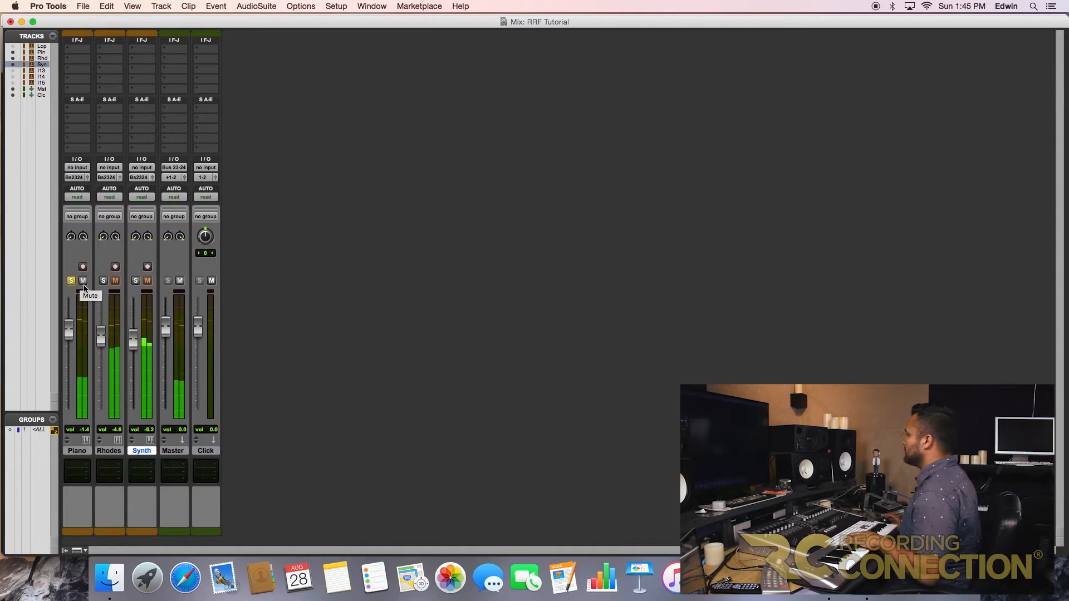
{"action": "left_click", "coordinate": [70, 280]}
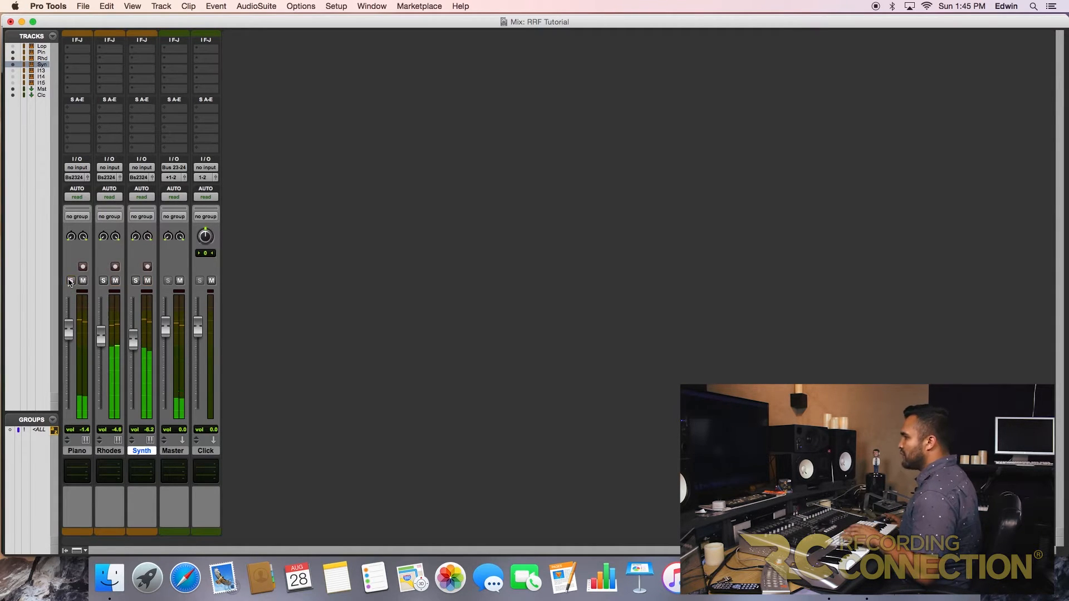
Step: Audition the Rhodes track soloed, add the Piano track to the solo, and clear both solos
{"action": "left_click", "coordinate": [103, 281]}
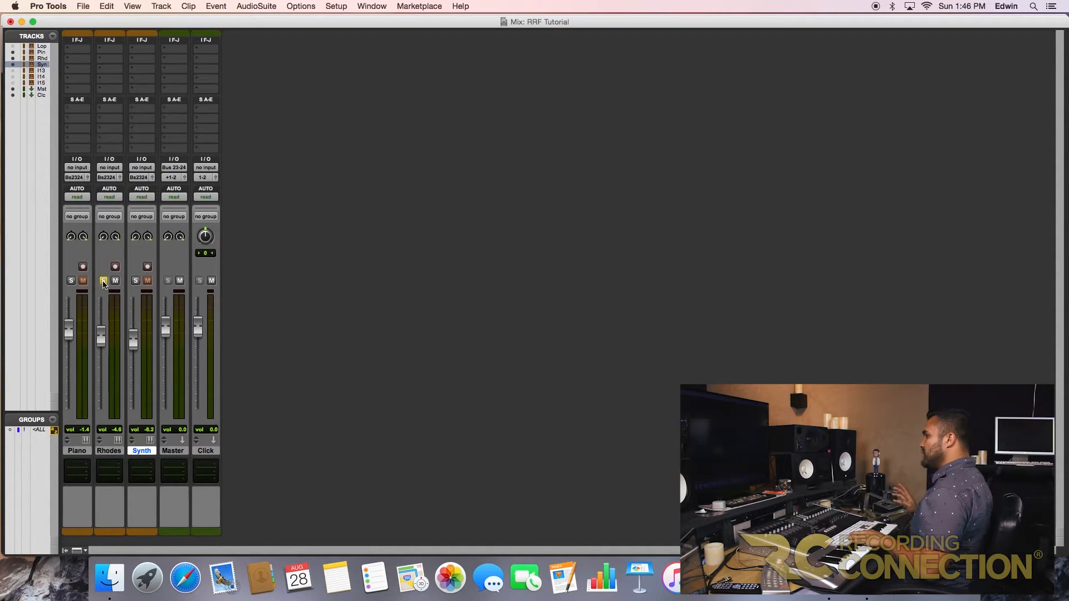
{"action": "key", "text": "space"}
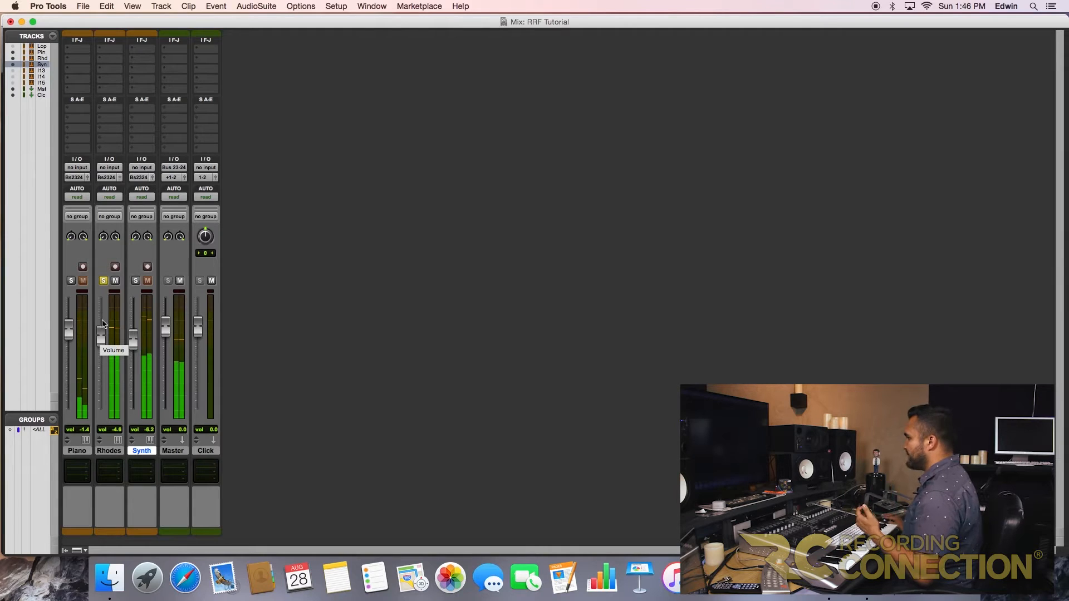
{"action": "left_click", "coordinate": [71, 280]}
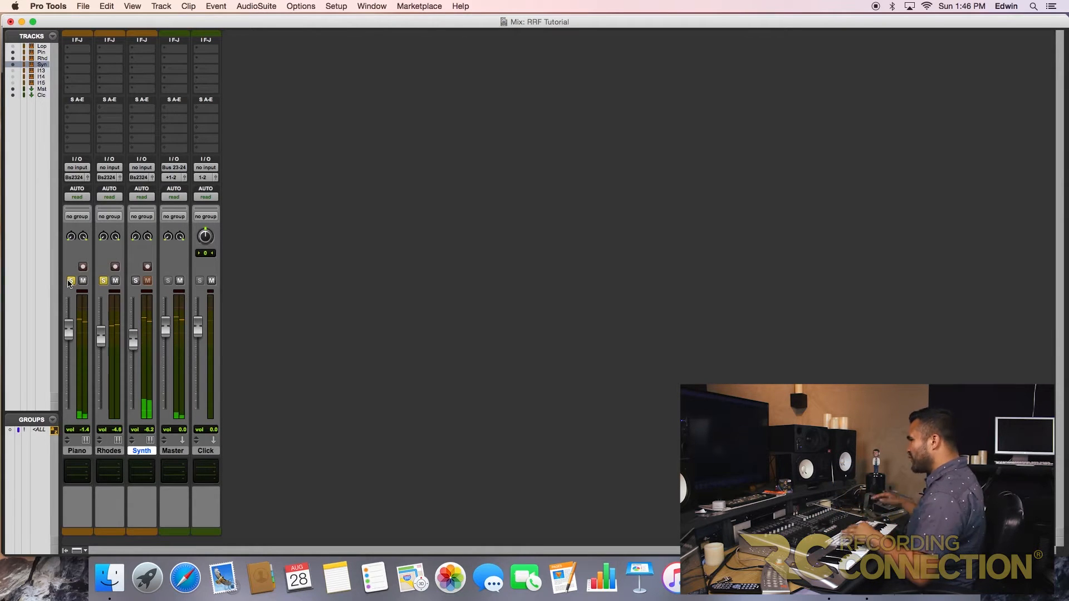
{"action": "left_click", "coordinate": [103, 280]}
{"action": "left_click", "coordinate": [71, 280]}
Step: Solo the Synth track, set its volume to -7.0 dB, and clear the solo
{"action": "left_click", "coordinate": [136, 281]}
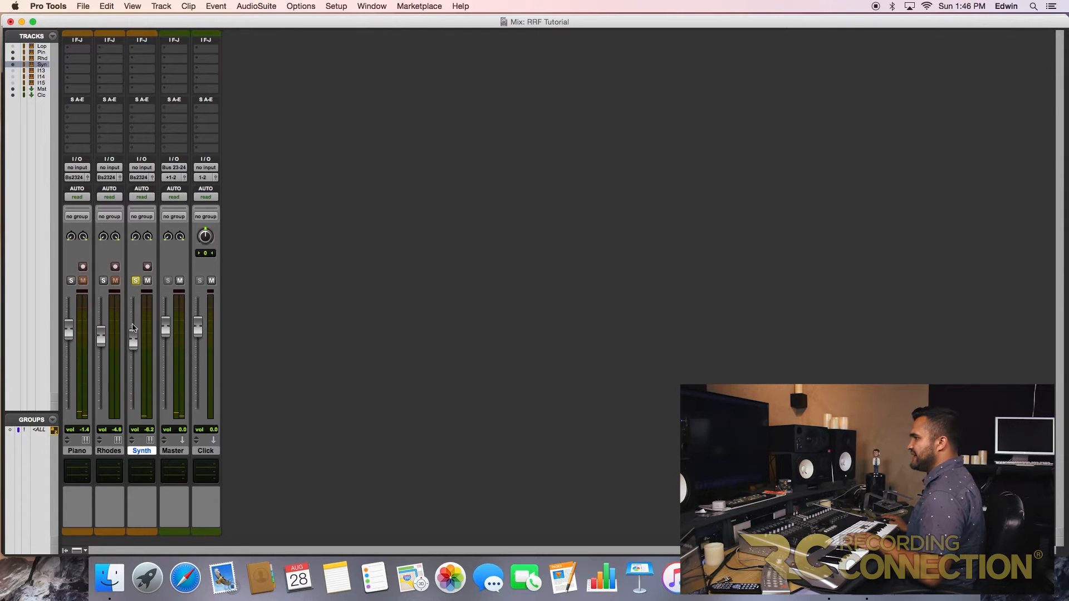
{"action": "left_click_drag", "start_coordinate": [133, 339], "coordinate": [133, 341]}
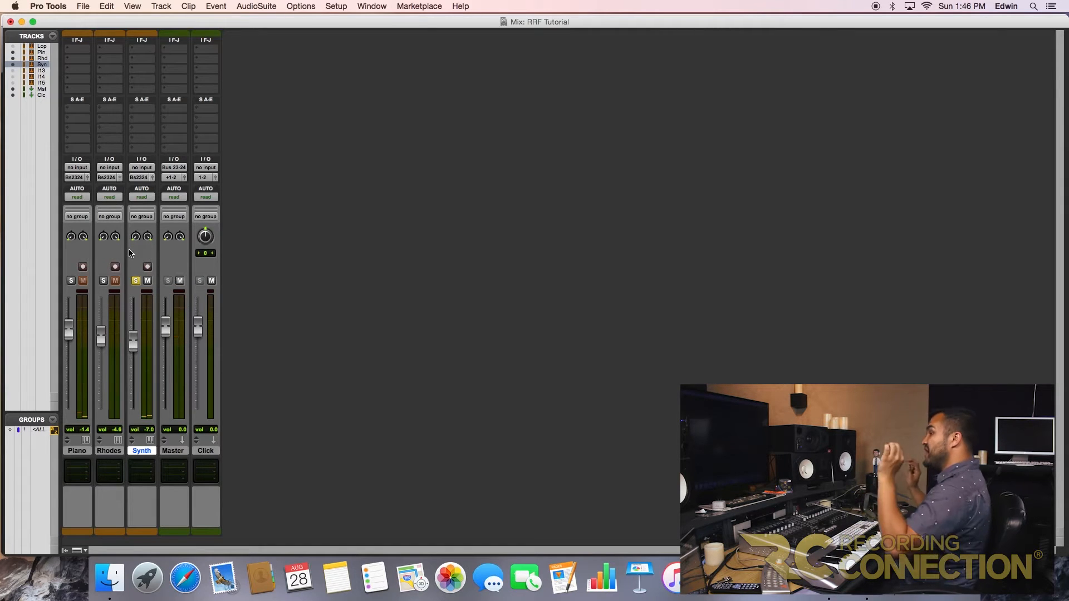
{"action": "left_click", "coordinate": [136, 280]}
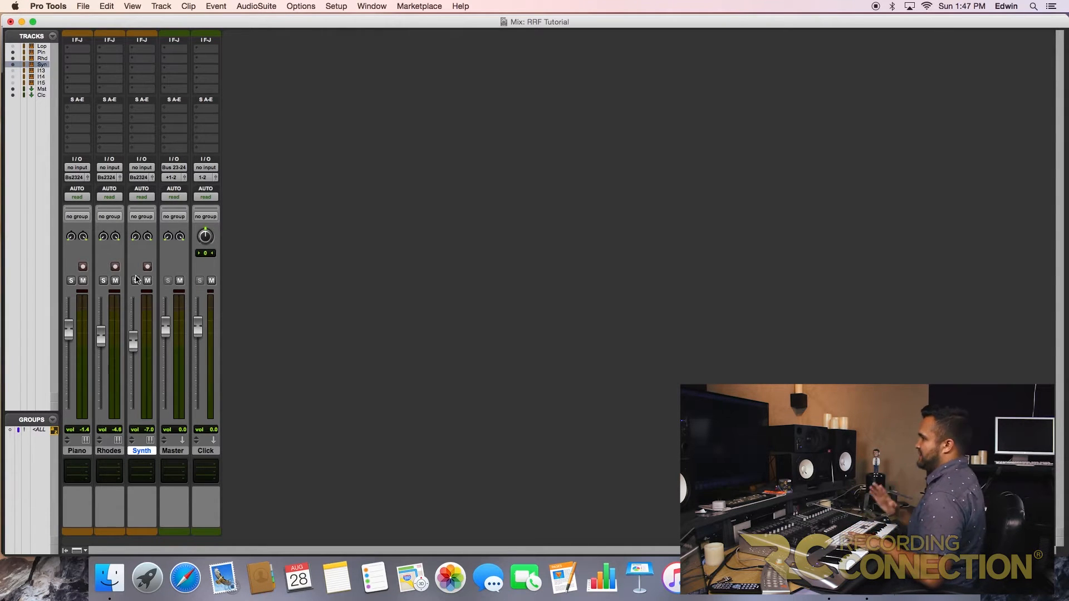
Step: Adjust the Piano and Rhodes panning, and set the Rhodes volume to -0.6 dB and the Piano volume to +0.2 dB
{"action": "key", "text": "space"}
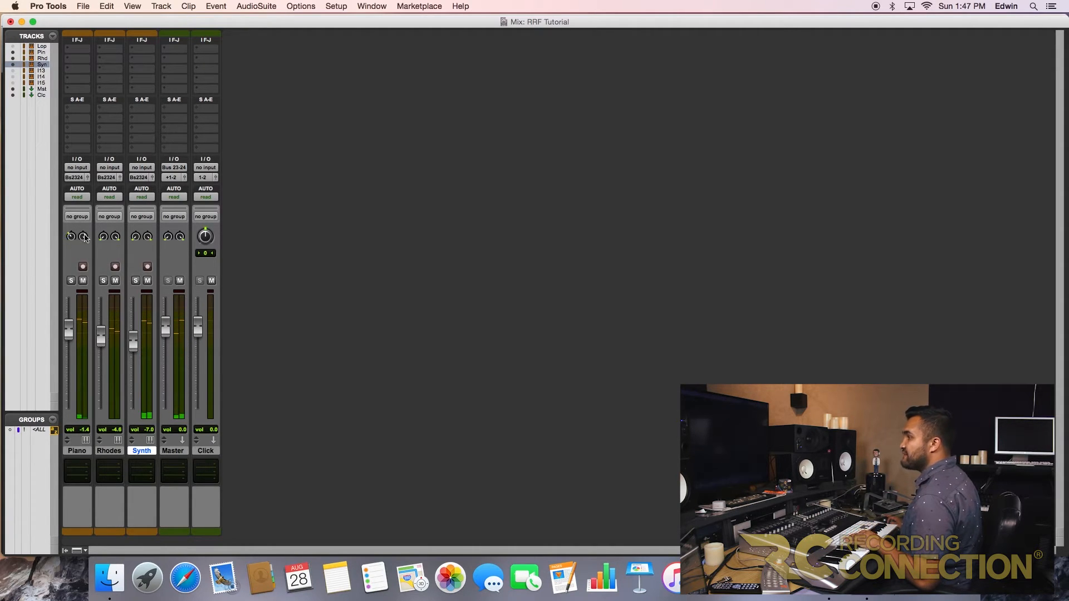
{"action": "left_click_drag", "start_coordinate": [81, 262], "coordinate": [80, 267]}
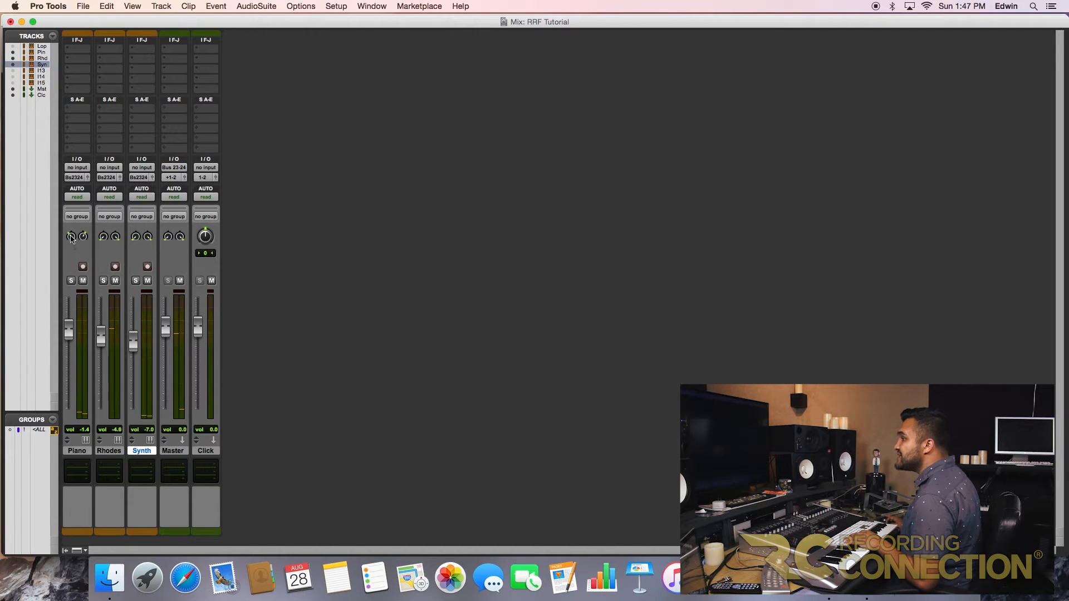
{"action": "left_click_drag", "start_coordinate": [118, 236], "coordinate": [103, 285]}
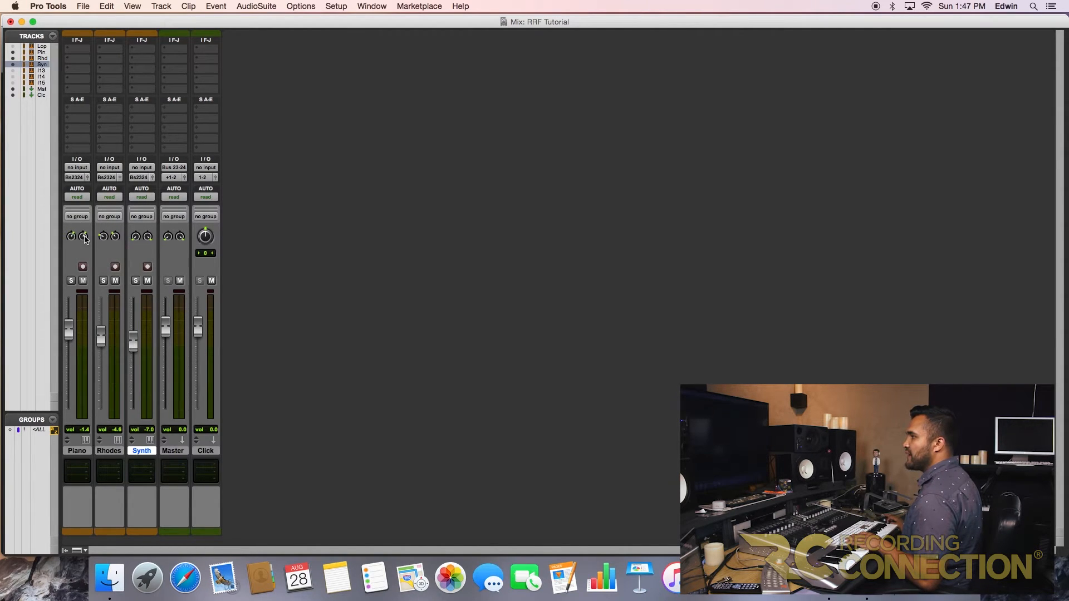
{"action": "left_click_drag", "start_coordinate": [101, 342], "coordinate": [70, 329]}
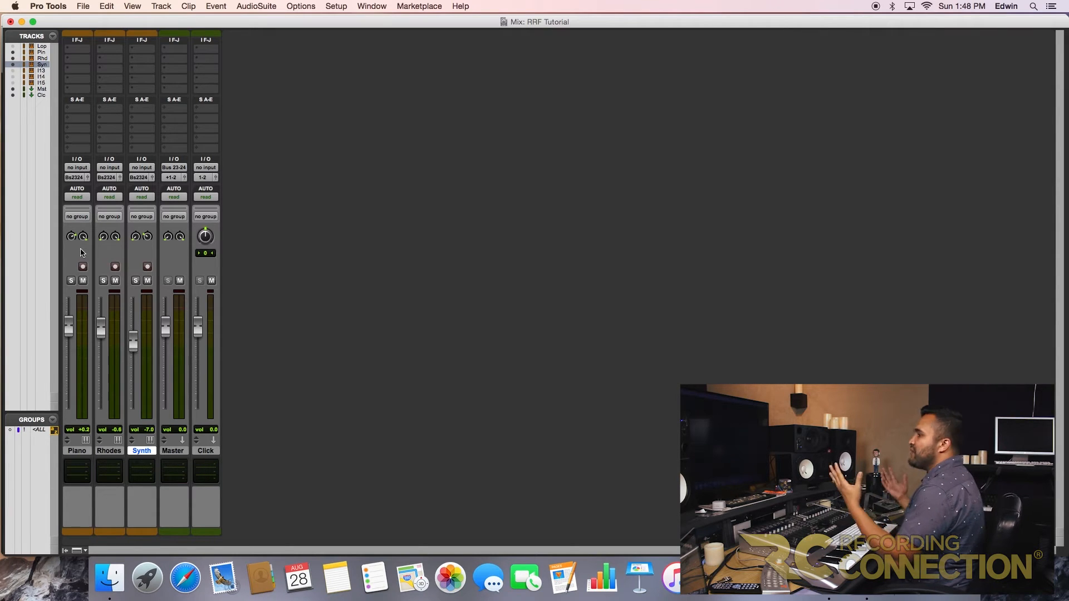
{"action": "key", "text": "space"}
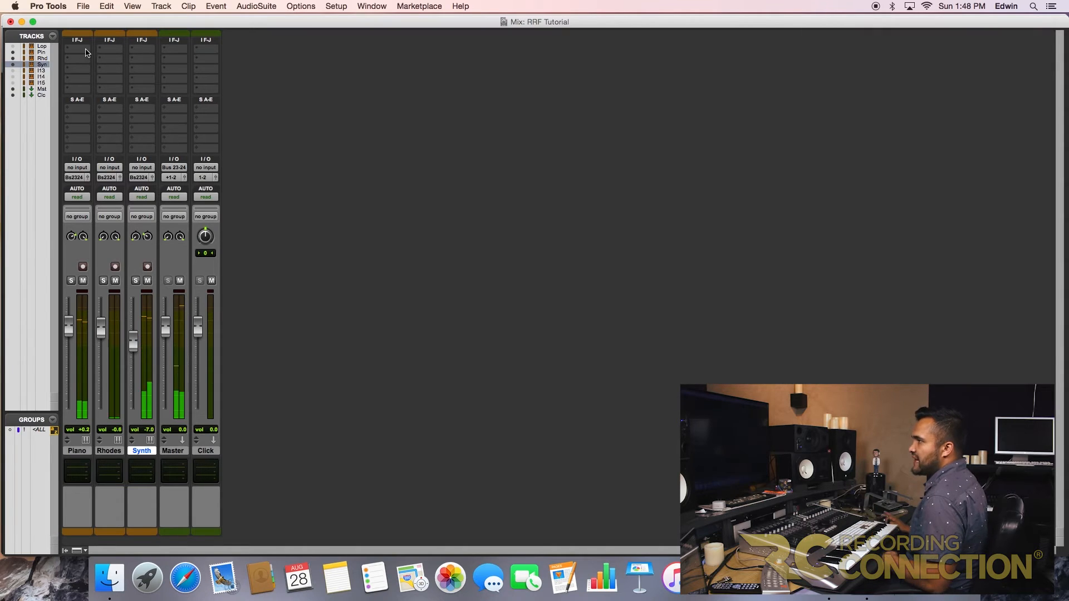
Step: Insert the multichannel EQ3 7-Band plug-in on the Piano track's first insert slot
{"action": "left_click", "coordinate": [119, 68]}
{"action": "mouse_move", "coordinate": [105, 76]}
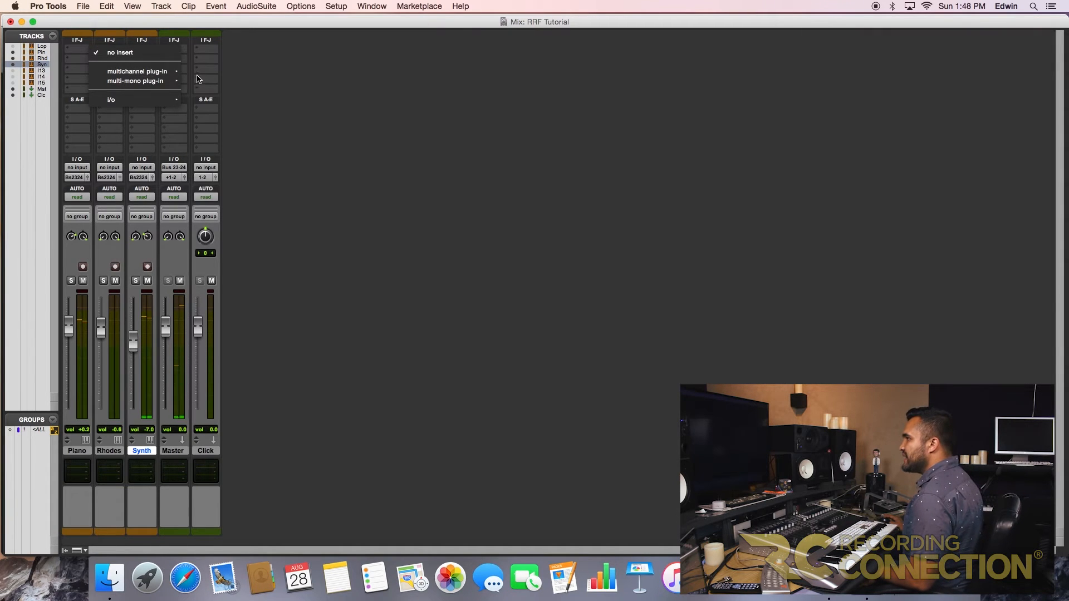
{"action": "mouse_move", "coordinate": [204, 73]}
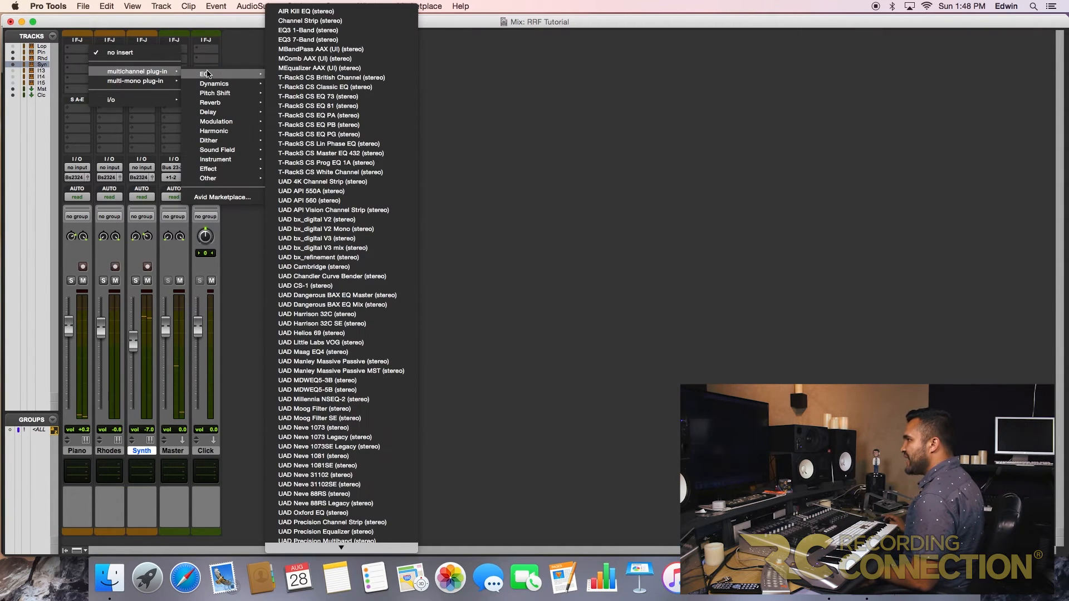
{"action": "left_click", "coordinate": [309, 39]}
Step: Enable the Piano EQ's high-pass filter with a 24 dB/oct slope and a cutoff of about 341.8 Hz
{"action": "left_click", "coordinate": [637, 165]}
{"action": "left_click_drag", "start_coordinate": [626, 159], "coordinate": [632, 83]}
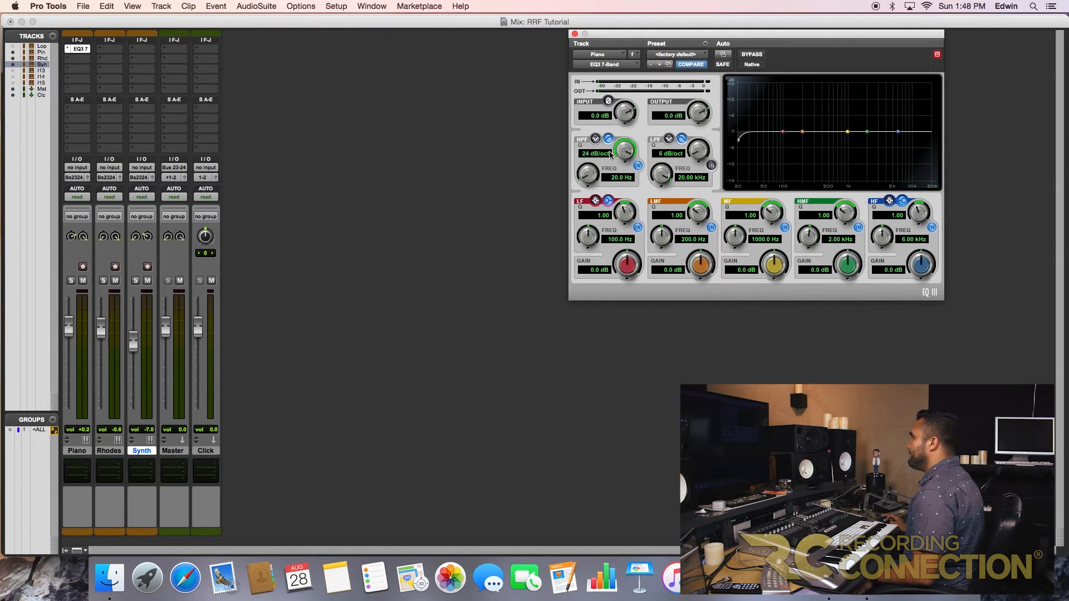
{"action": "left_click_drag", "start_coordinate": [741, 141], "coordinate": [818, 139]}
{"action": "key", "text": "space"}
{"action": "left_click_drag", "start_coordinate": [729, 37], "coordinate": [573, 35]}
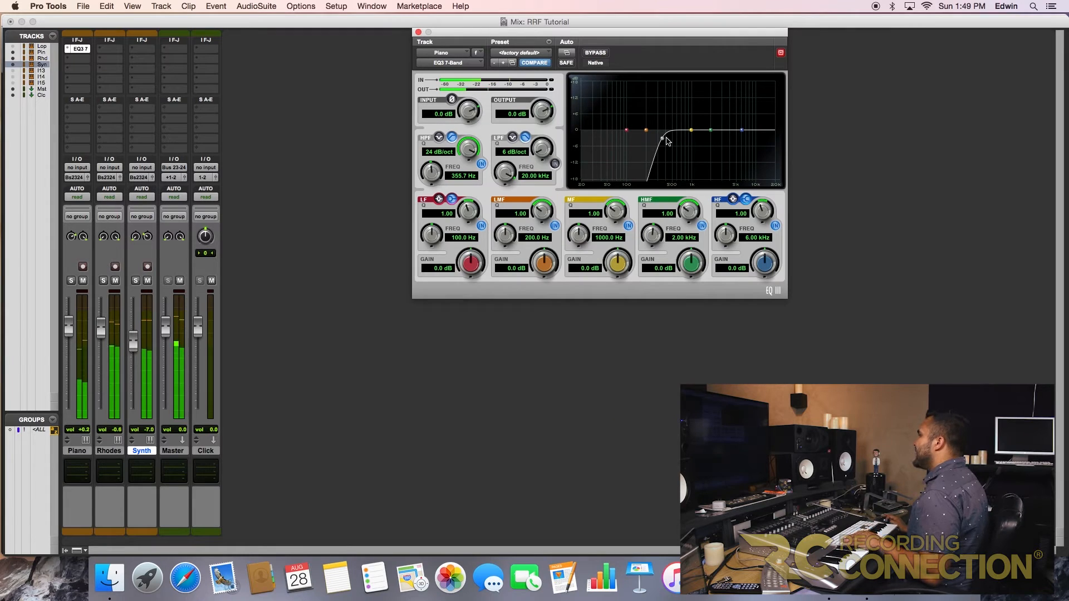
{"action": "left_click_drag", "start_coordinate": [663, 140], "coordinate": [661, 139]}
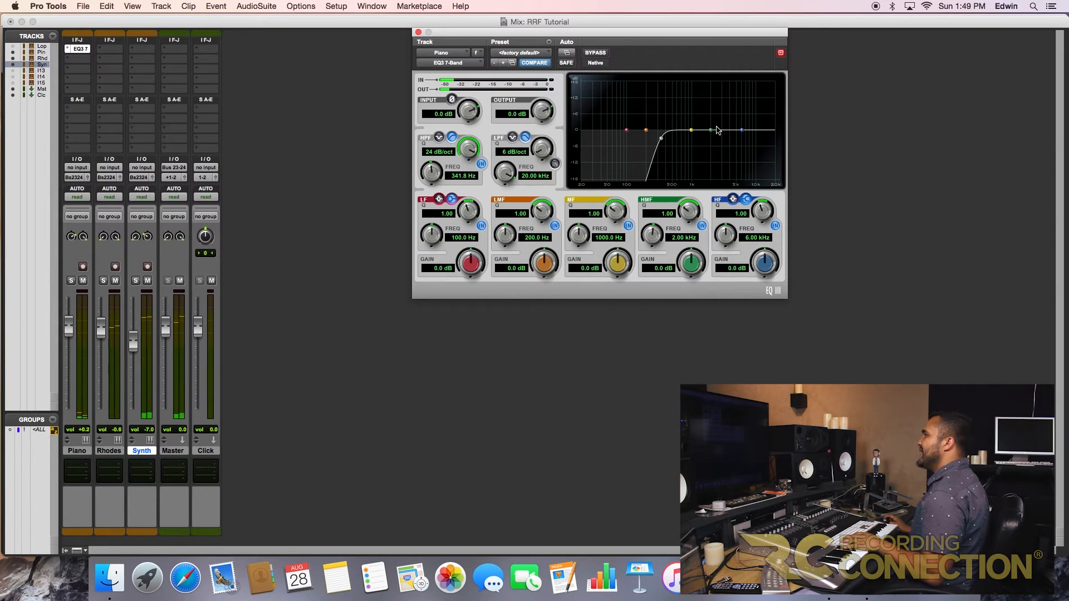
Step: Boost the Piano EQ's HMF band 1.1 dB at 3.85 kHz and HF band 5.5 dB at 7.12 kHz, comparing against bypass
{"action": "mouse_move", "coordinate": [710, 130]}
{"action": "left_mouse_down"}
{"action": "mouse_move", "coordinate": [729, 118]}
{"action": "mouse_move", "coordinate": [757, 124]}
{"action": "mouse_move", "coordinate": [746, 95]}
{"action": "mouse_move", "coordinate": [734, 130]}
{"action": "mouse_move", "coordinate": [760, 107]}
{"action": "mouse_move", "coordinate": [746, 117]}
{"action": "left_mouse_up"}
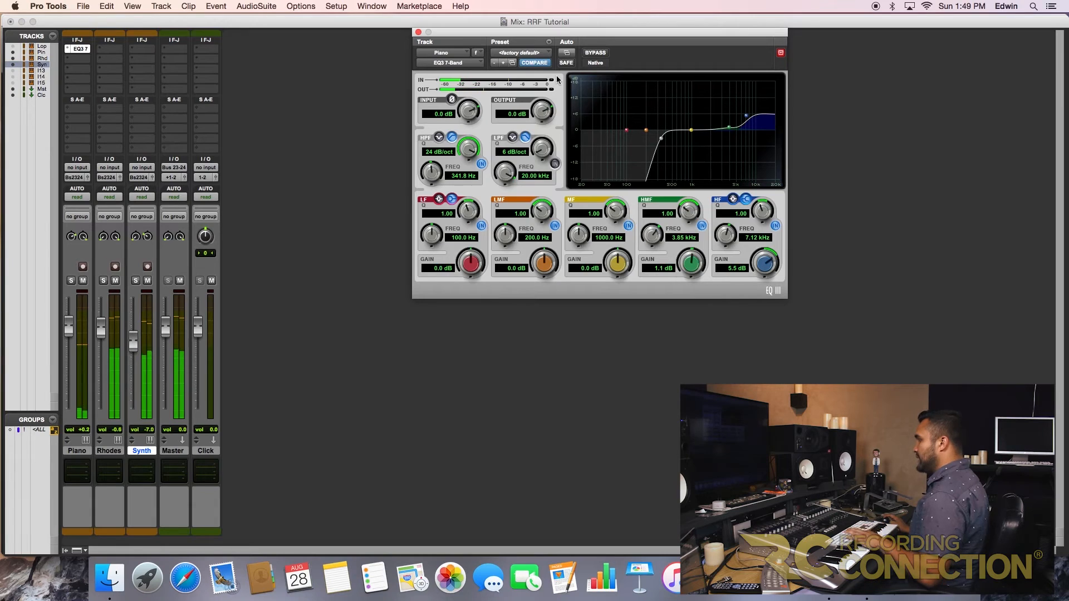
{"action": "left_click", "coordinate": [587, 54]}
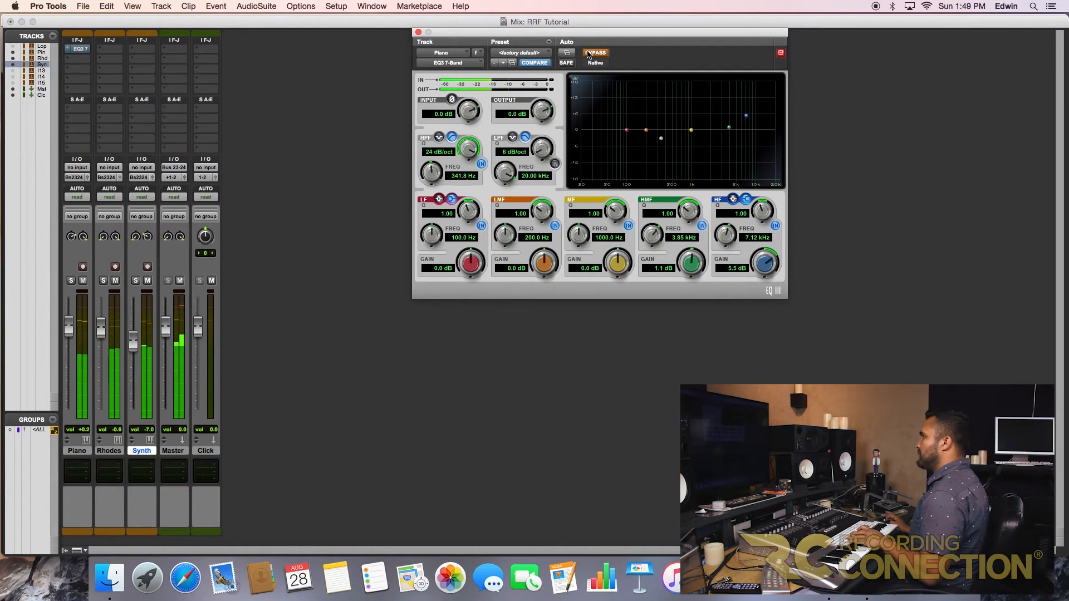
{"action": "left_click", "coordinate": [589, 53]}
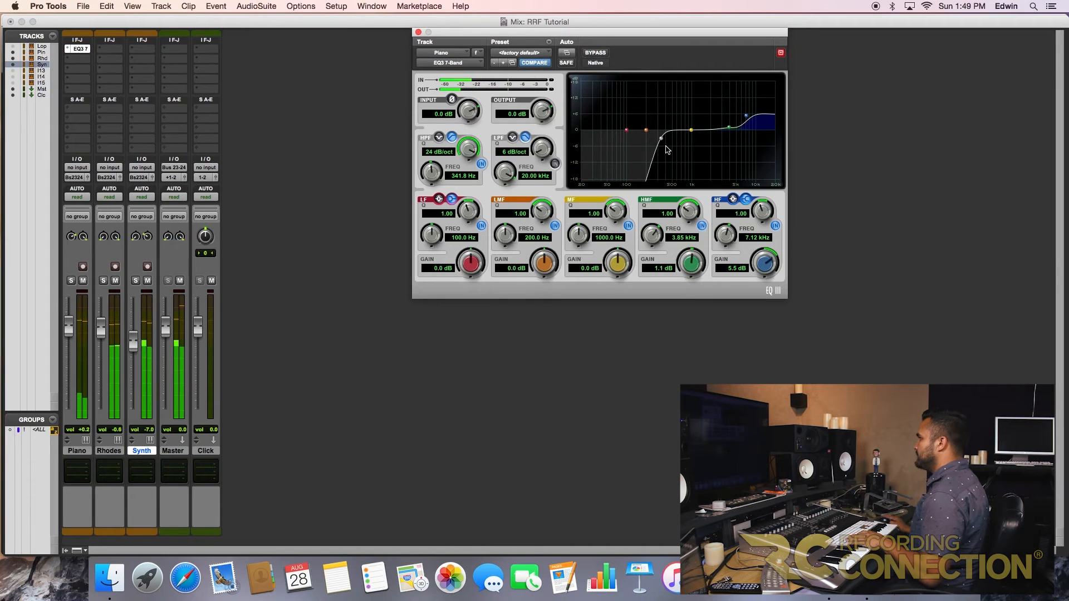
Step: Raise the Piano EQ's high-pass cutoff to about 595.9 Hz and the Piano track's volume to +4.5 dB
{"action": "left_click_drag", "start_coordinate": [661, 138], "coordinate": [677, 144]}
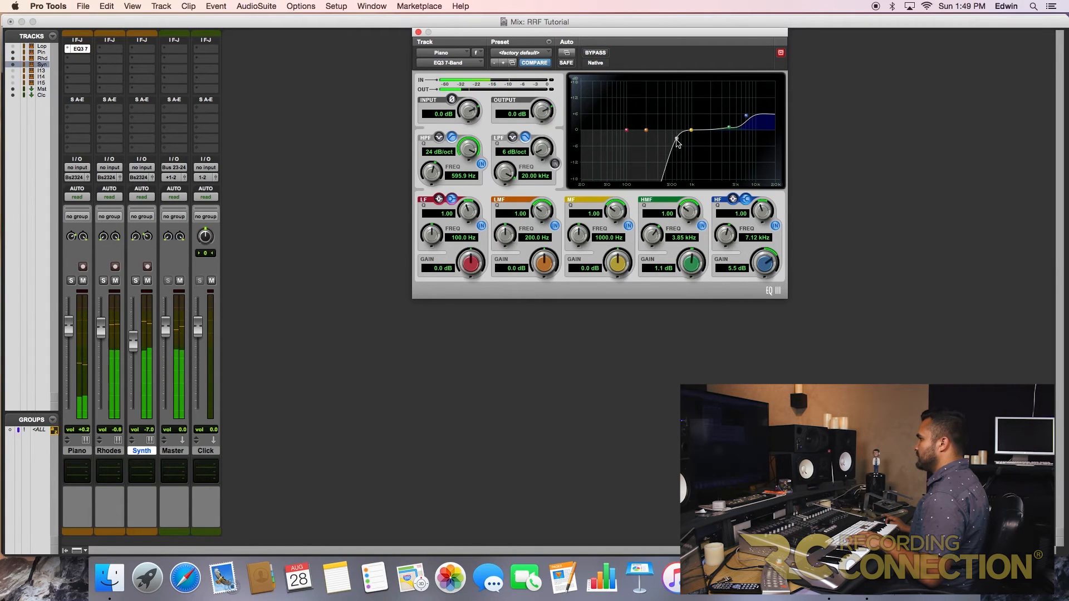
{"action": "left_click_drag", "start_coordinate": [69, 330], "coordinate": [71, 322]}
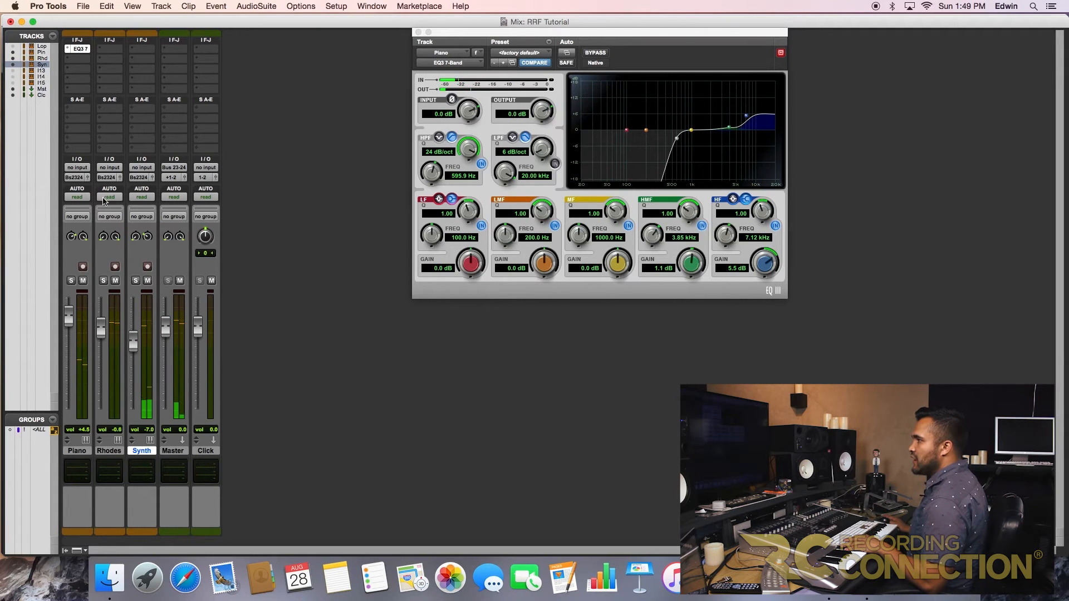
Step: Insert the multichannel EQ3 7-Band on the Synth track and enable its high-pass filter at about 213.2 Hz with an 18 dB/oct slope
{"action": "left_click", "coordinate": [143, 50]}
{"action": "mouse_move", "coordinate": [195, 71]}
{"action": "mouse_move", "coordinate": [278, 74]}
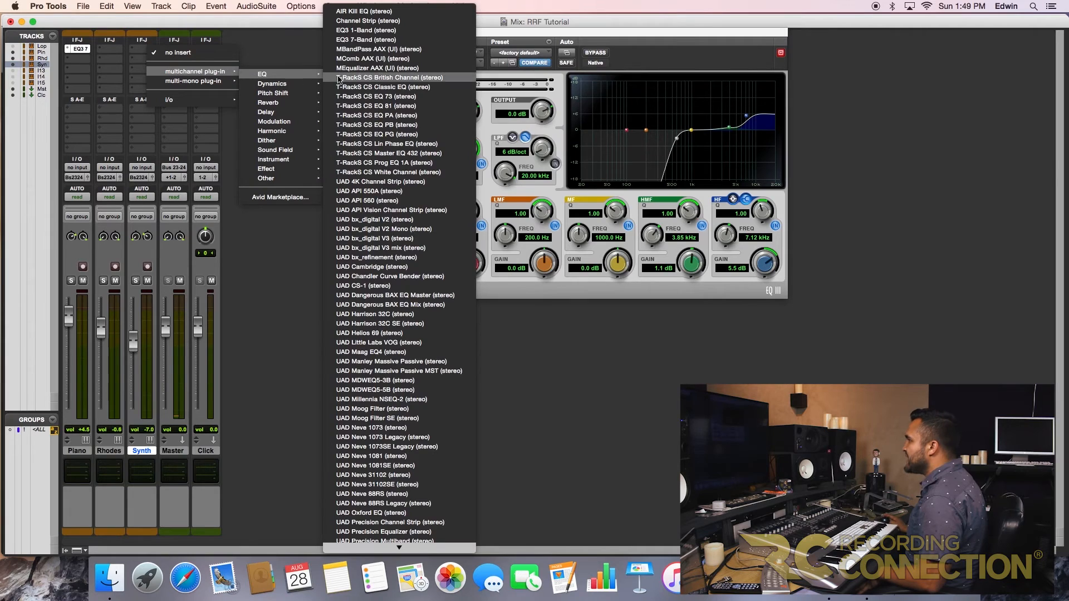
{"action": "left_click", "coordinate": [366, 40]}
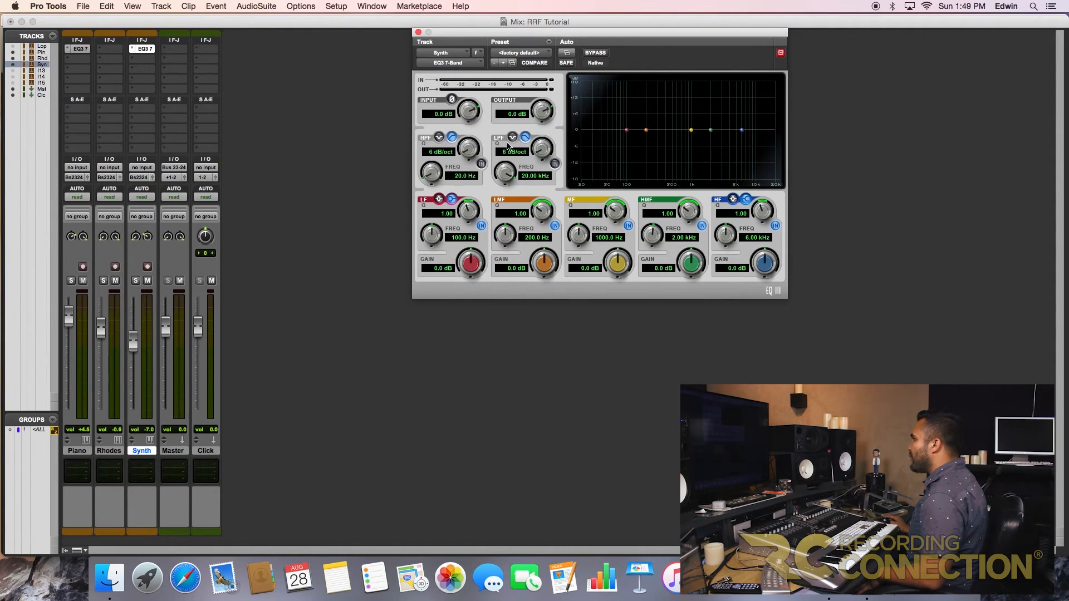
{"action": "left_click", "coordinate": [482, 164]}
{"action": "left_click_drag", "start_coordinate": [431, 174], "coordinate": [468, 123]}
Step: Copy the Piano track's EQ3 7-Band settings onto the Synth track's EQ
{"action": "left_click", "coordinate": [144, 49]}
{"action": "left_click", "coordinate": [144, 49]}
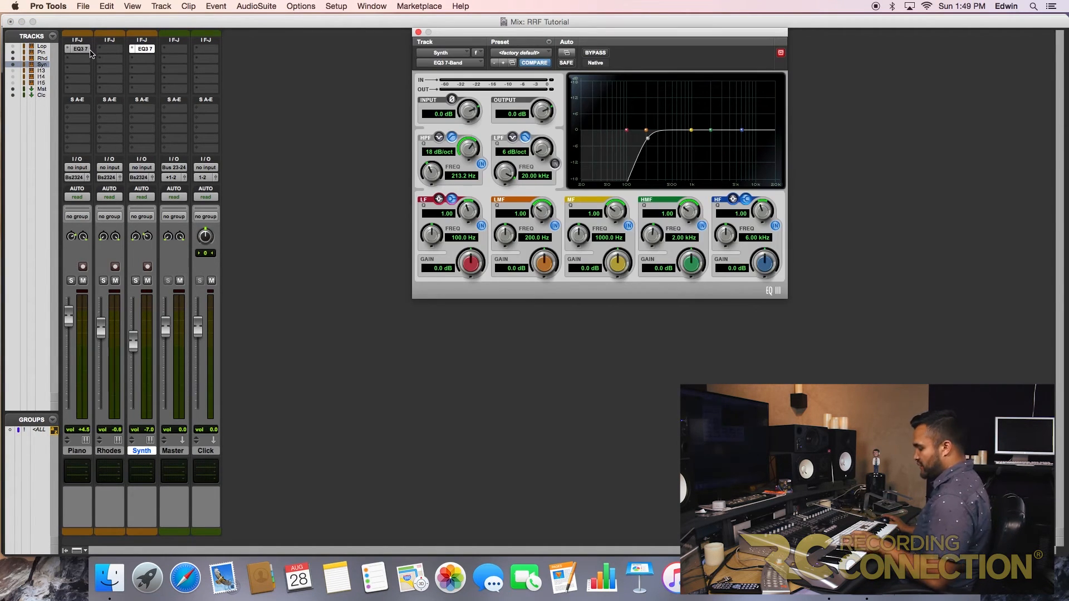
{"action": "left_click", "coordinate": [83, 48]}
{"action": "left_click", "coordinate": [143, 49]}
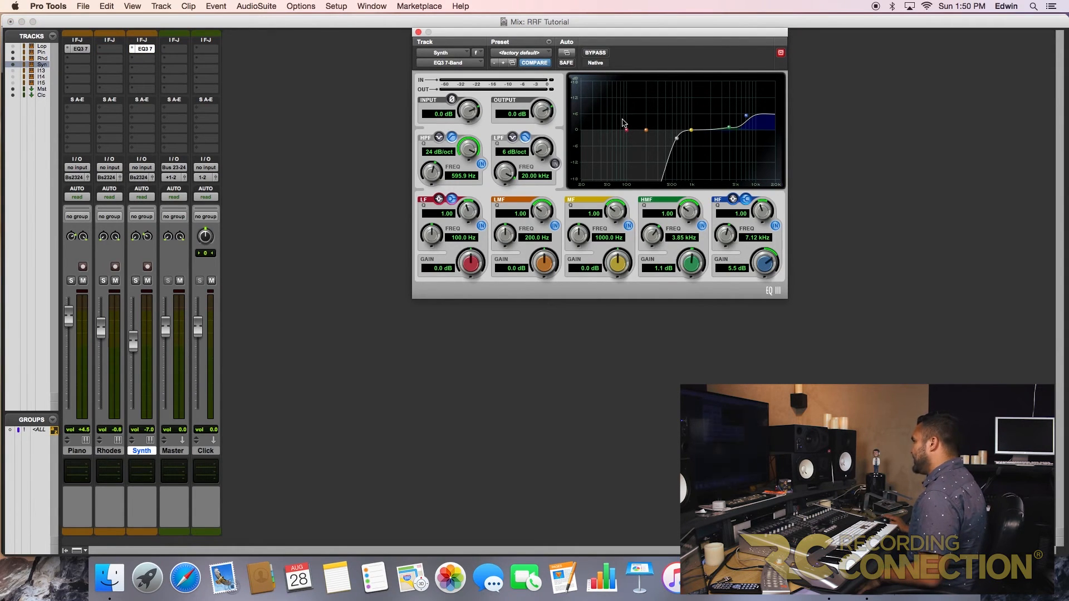
Step: Set the Synth EQ's high-pass cutoff to about 756.2 Hz and cut the HF band by 12.0 dB at 5.29 kHz
{"action": "left_click_drag", "start_coordinate": [677, 138], "coordinate": [683, 137]}
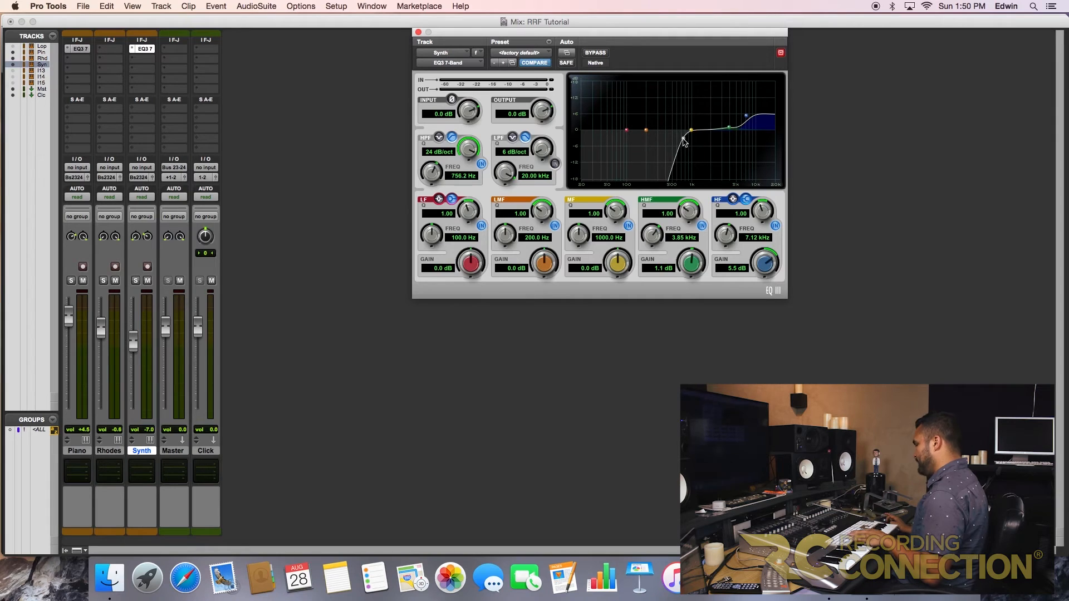
{"action": "left_click_drag", "start_coordinate": [746, 115], "coordinate": [739, 169]}
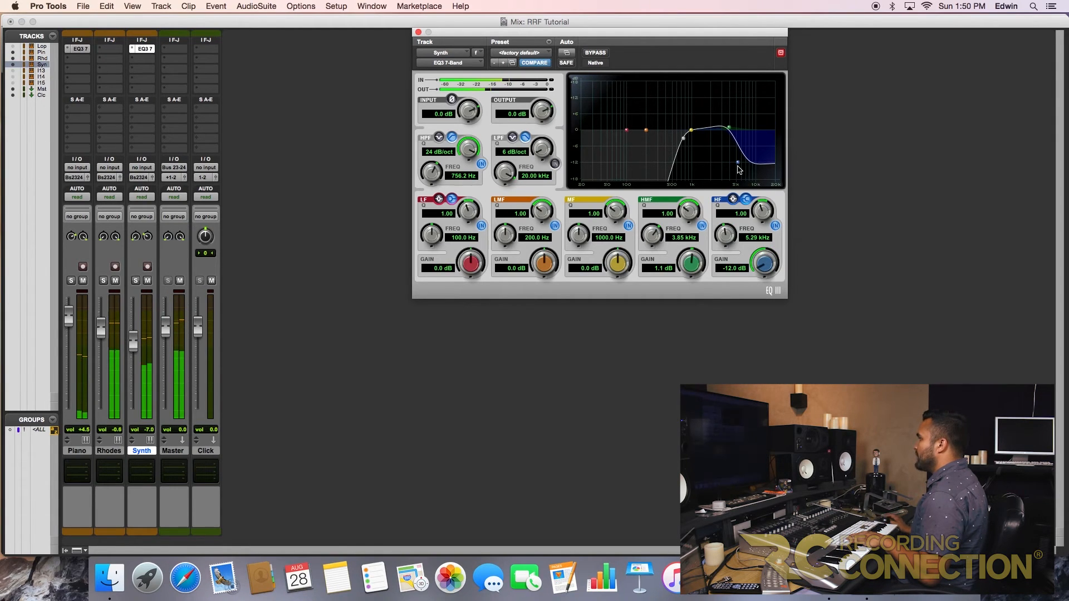
Step: Enable the Synth EQ's low-pass filter at about 5.50 kHz with a 24 dB/oct slope, and set the HF band's Q to 2.00
{"action": "left_click", "coordinate": [555, 165]}
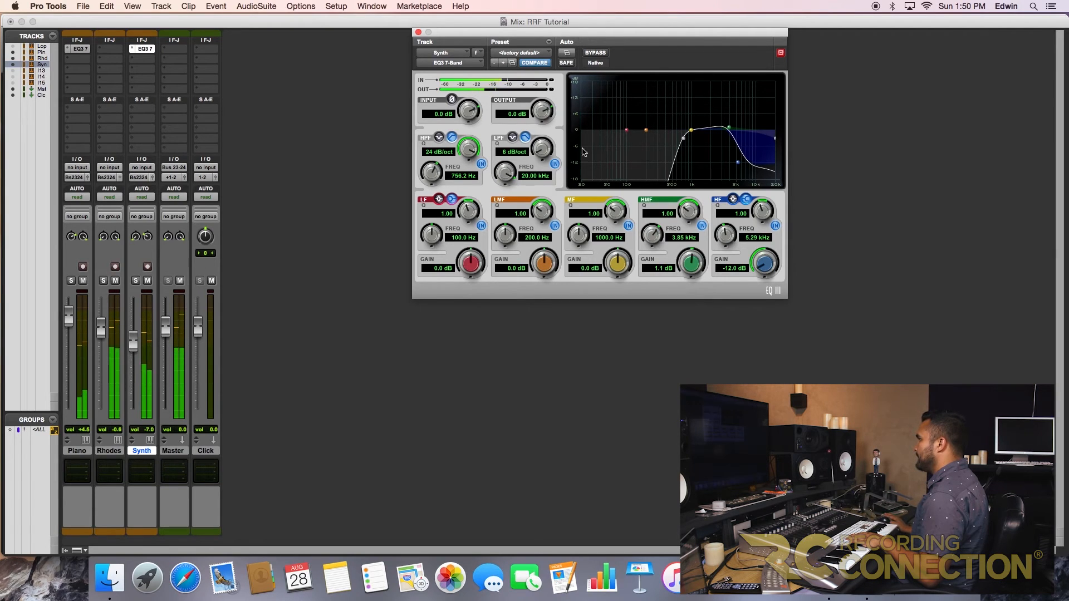
{"action": "left_click_drag", "start_coordinate": [516, 168], "coordinate": [502, 199]}
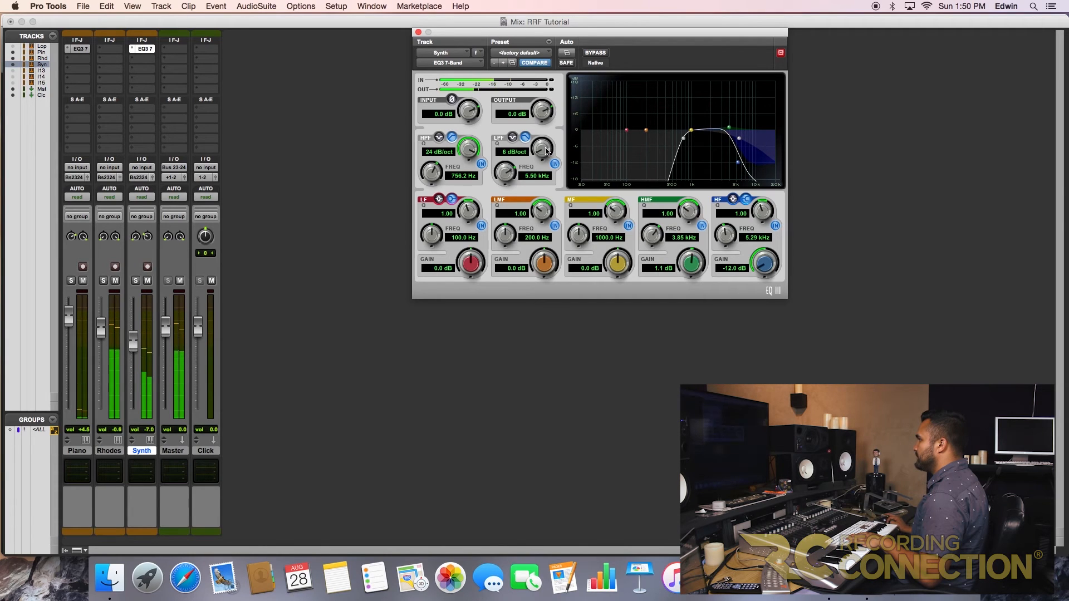
{"action": "left_click_drag", "start_coordinate": [546, 152], "coordinate": [547, 146]}
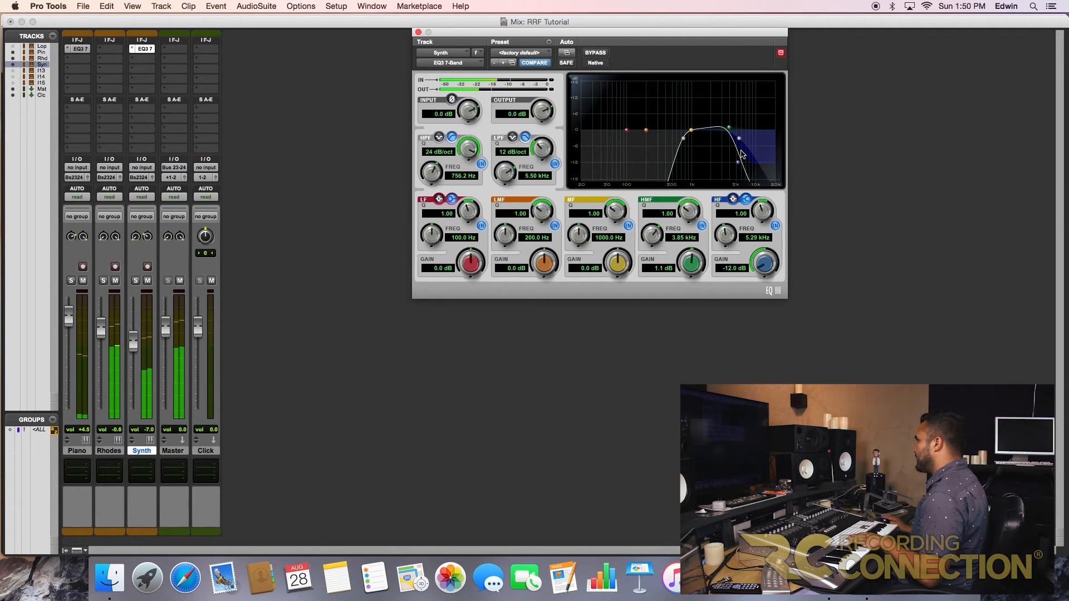
{"action": "left_click_drag", "start_coordinate": [738, 141], "coordinate": [733, 145]}
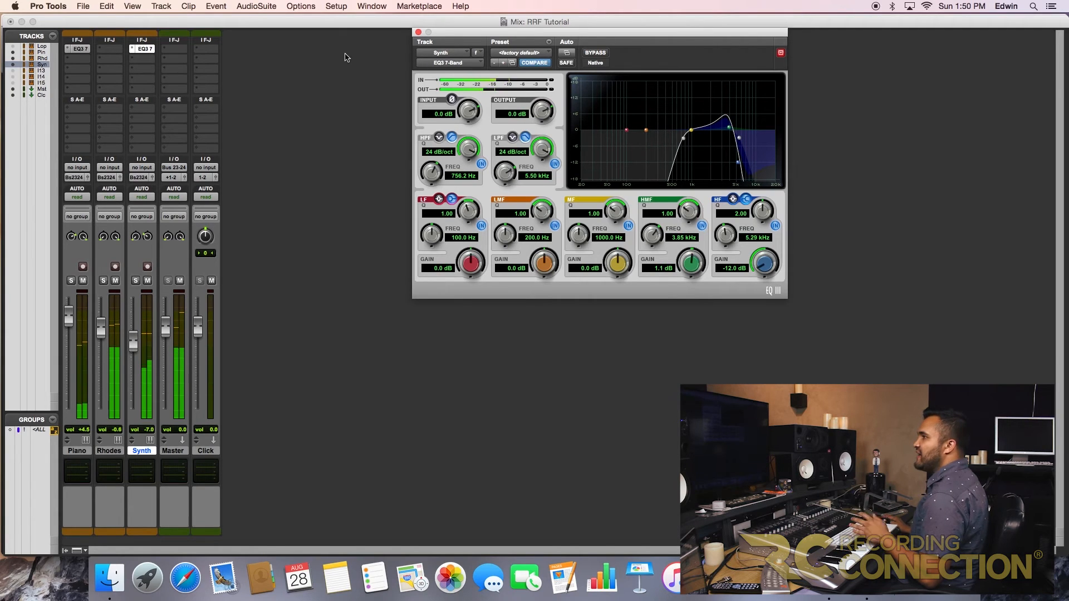
Step: Remove the Synth track's current EQ and insert a fresh multichannel EQ3 7-Band in its place
{"action": "left_click", "coordinate": [146, 49]}
{"action": "left_click", "coordinate": [160, 33]}
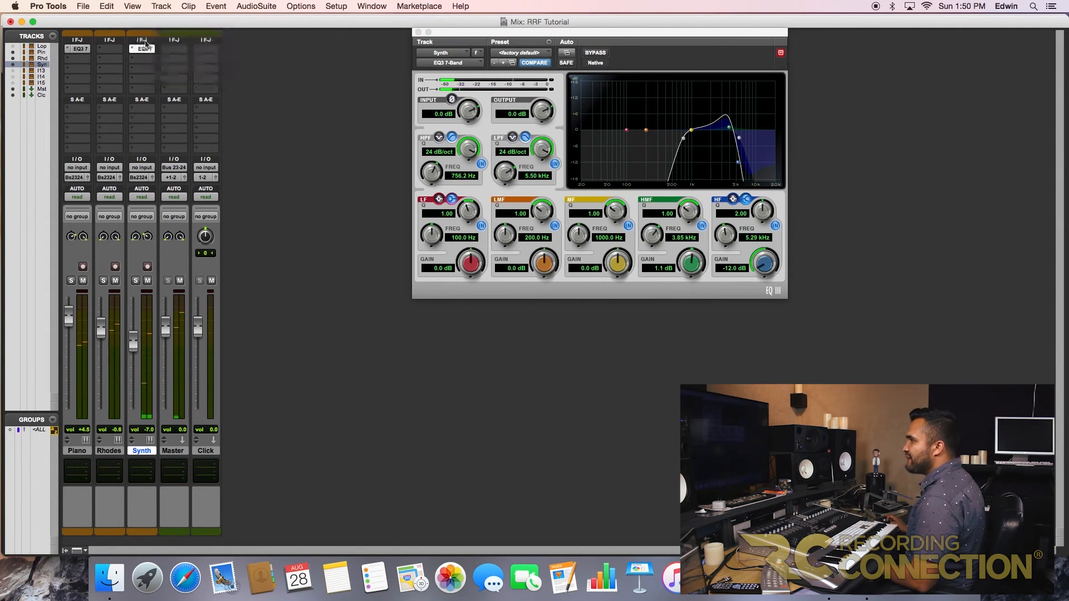
{"action": "left_click", "coordinate": [146, 49]}
{"action": "mouse_move", "coordinate": [224, 78]}
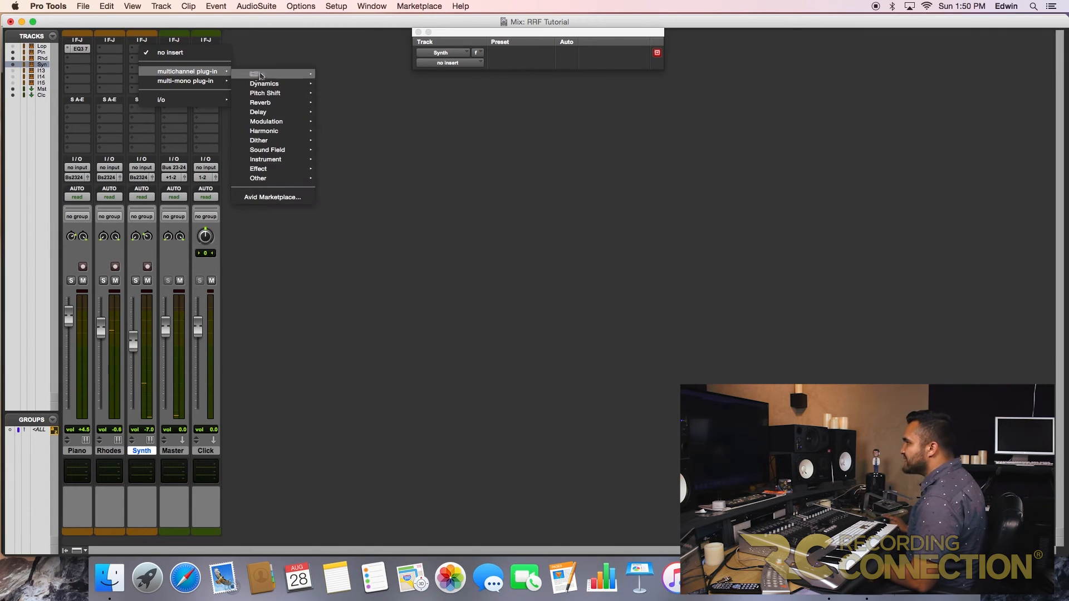
{"action": "mouse_move", "coordinate": [261, 74]}
{"action": "left_click", "coordinate": [356, 39]}
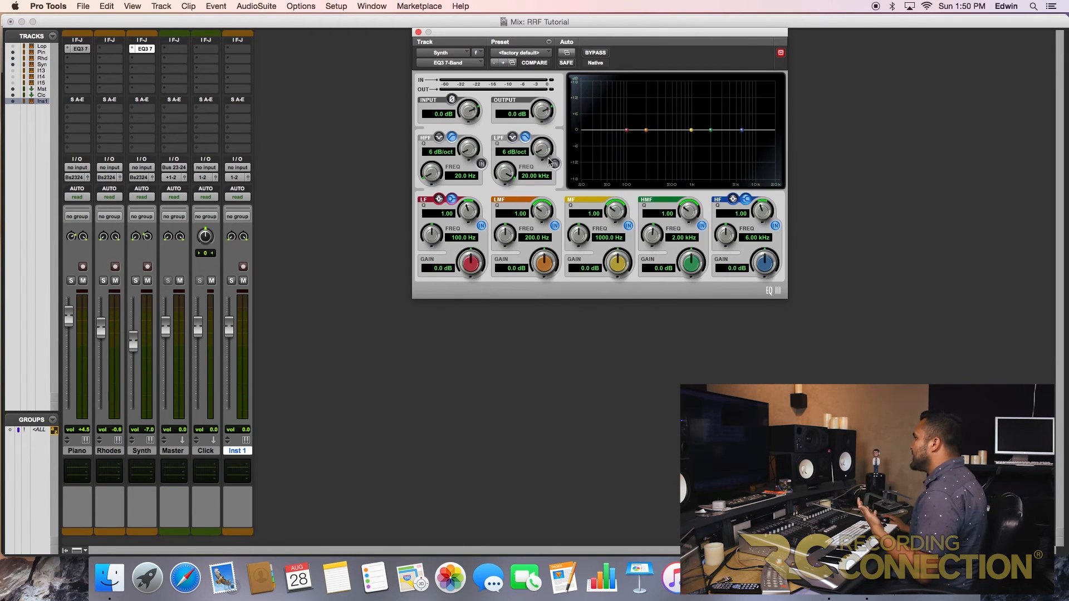
Step: Enable the new Synth EQ's high-pass filter with a 24 dB/oct slope and a cutoff of about 922.2 Hz
{"action": "left_click", "coordinate": [553, 163]}
{"action": "left_click", "coordinate": [554, 163]}
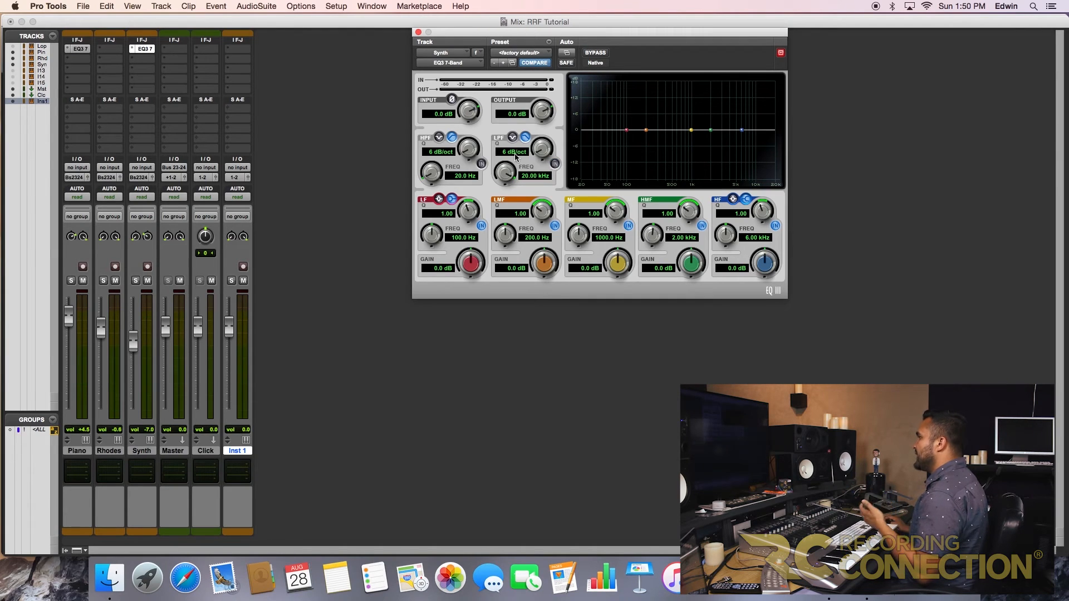
{"action": "left_click", "coordinate": [481, 164]}
{"action": "left_click_drag", "start_coordinate": [468, 149], "coordinate": [468, 117]}
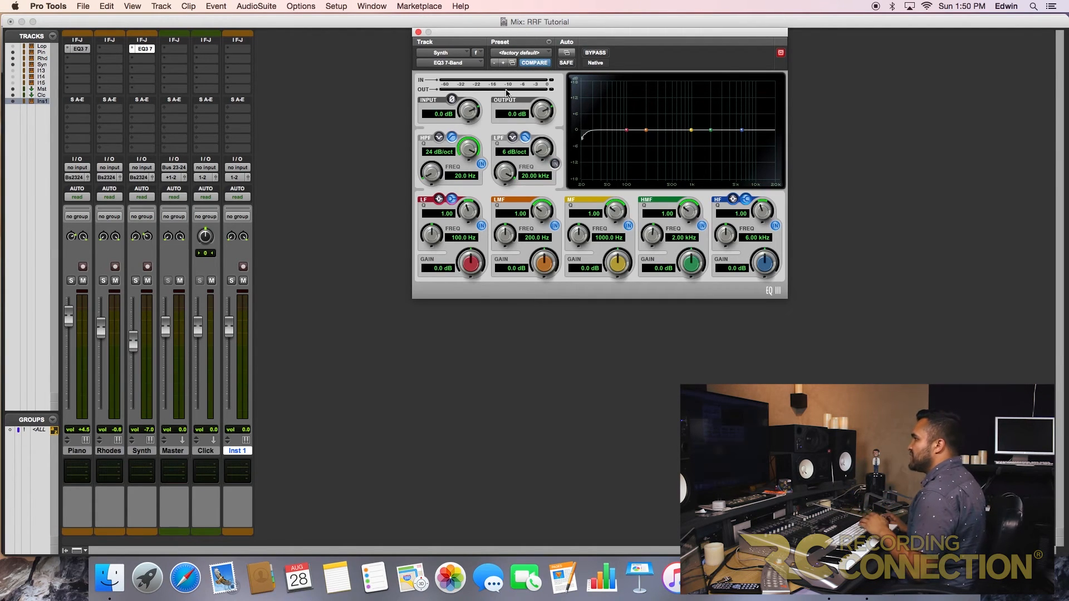
{"action": "left_click_drag", "start_coordinate": [583, 140], "coordinate": [689, 138]}
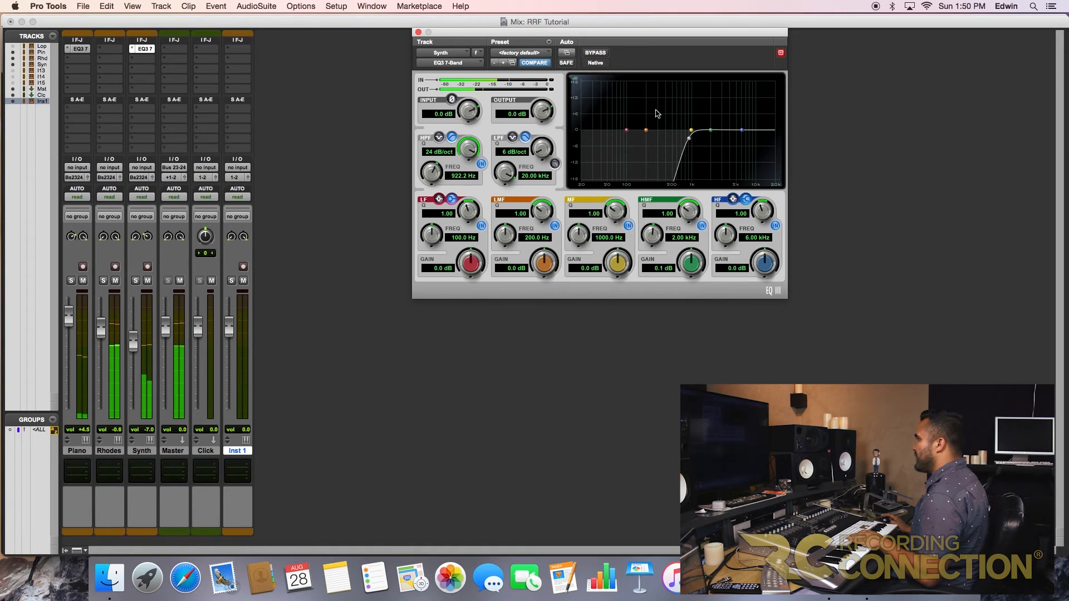
Step: Enable the Synth EQ's low-pass filter at about 1.02 kHz with a 24 dB/oct slope, and lower the high-pass cutoff to about 408.7 Hz
{"action": "left_click", "coordinate": [555, 164]}
{"action": "left_click_drag", "start_coordinate": [544, 154], "coordinate": [550, 117]}
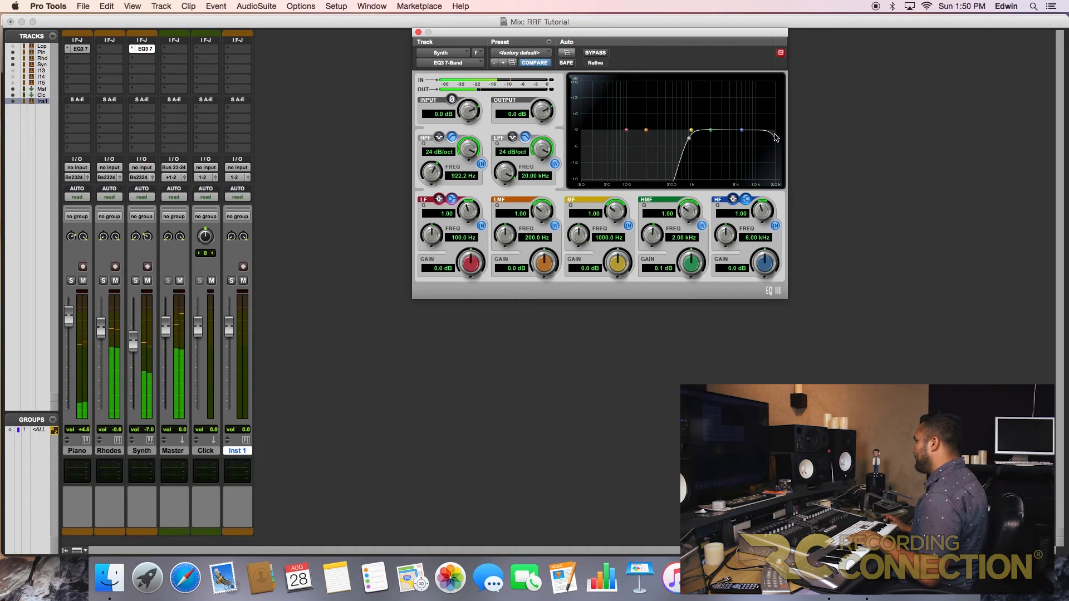
{"action": "left_click_drag", "start_coordinate": [773, 139], "coordinate": [691, 137]}
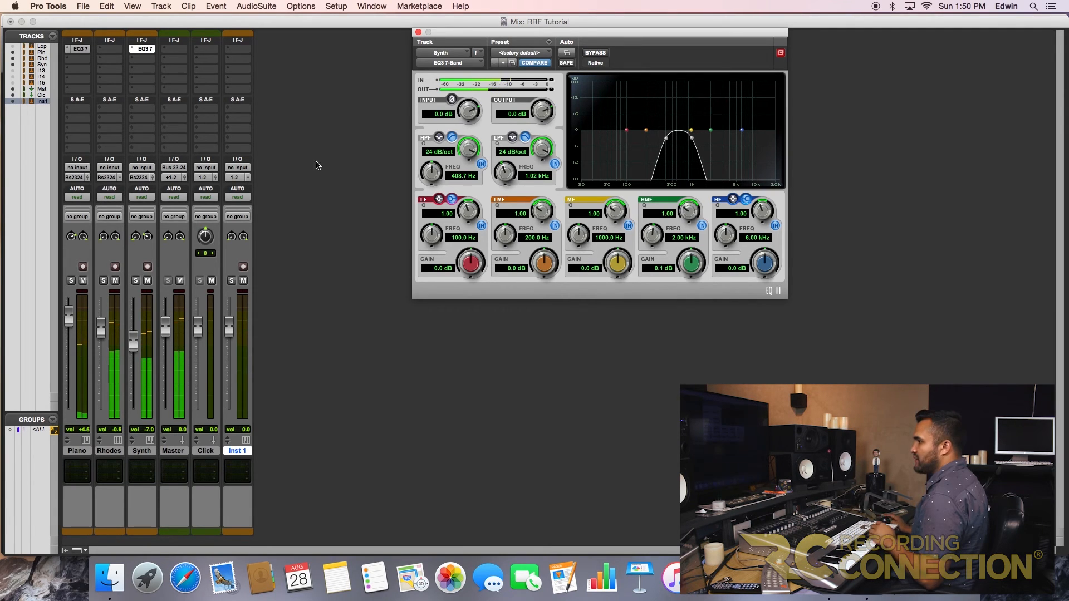
Step: Rebalance the layers during playback by setting the Piano volume to about +2.6 dB and the Synth volume to about -6.5 dB
{"action": "left_click_drag", "start_coordinate": [69, 318], "coordinate": [71, 336]}
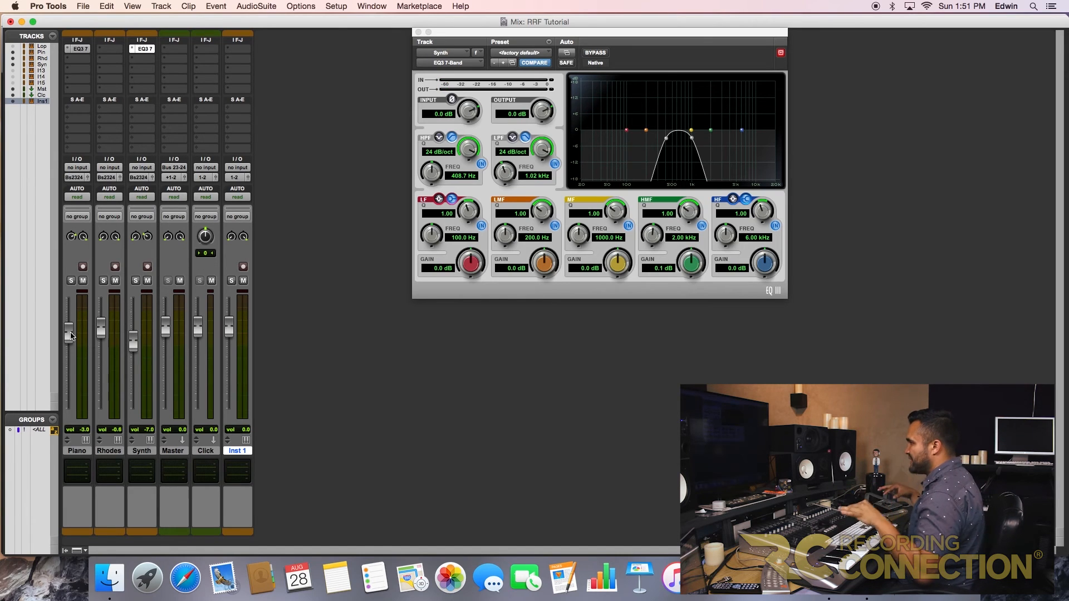
{"action": "key", "text": "space"}
{"action": "left_click_drag", "start_coordinate": [71, 335], "coordinate": [67, 329]}
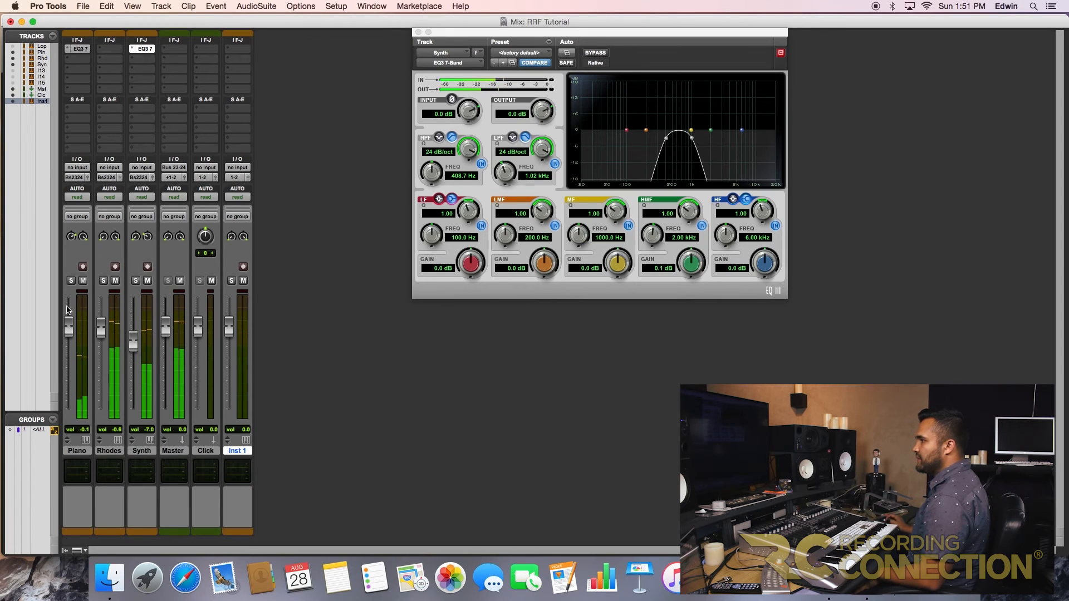
{"action": "left_click_drag", "start_coordinate": [69, 316], "coordinate": [69, 308]}
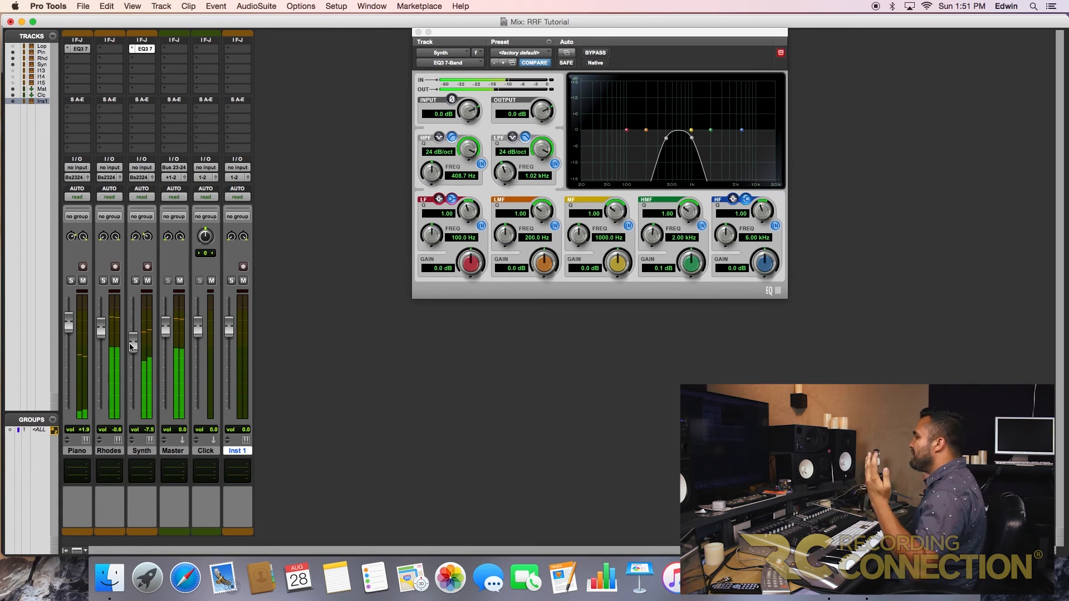
{"action": "left_click_drag", "start_coordinate": [131, 343], "coordinate": [130, 342]}
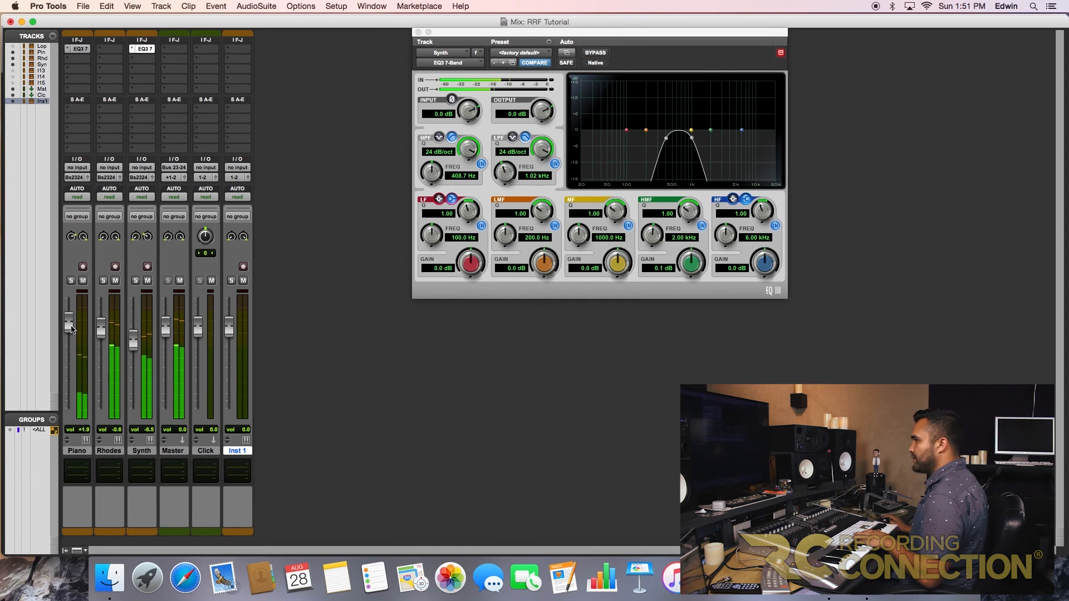
{"action": "left_click_drag", "start_coordinate": [71, 328], "coordinate": [71, 326]}
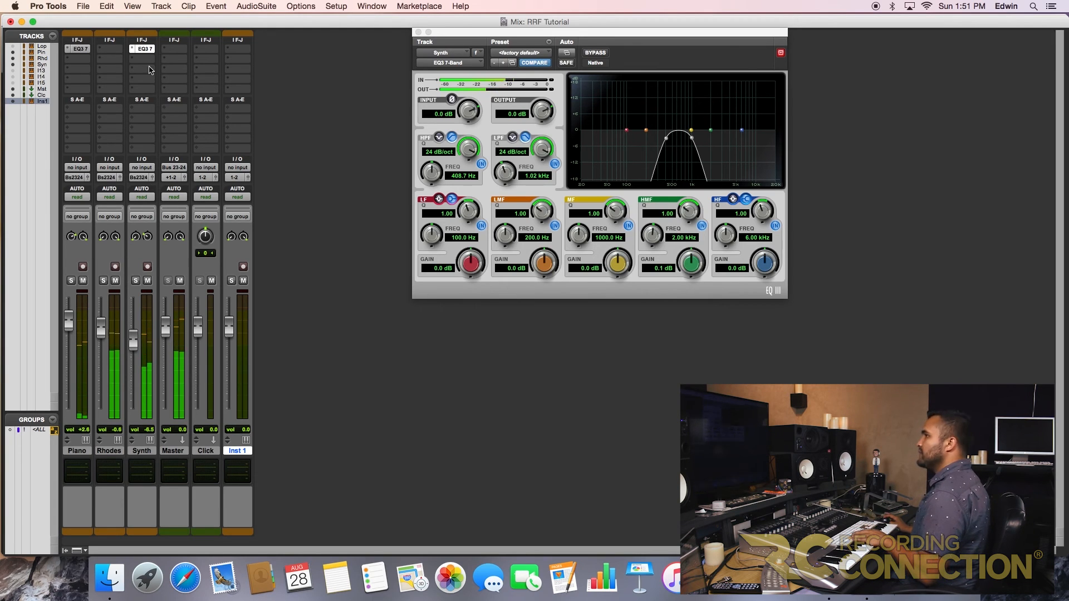
Step: Bypass and re-enable the Piano and Synth EQs during playback to compare the blend with and without them
{"action": "left_click", "coordinate": [143, 49], "text": "super"}
{"action": "left_click", "coordinate": [85, 51], "text": "super"}
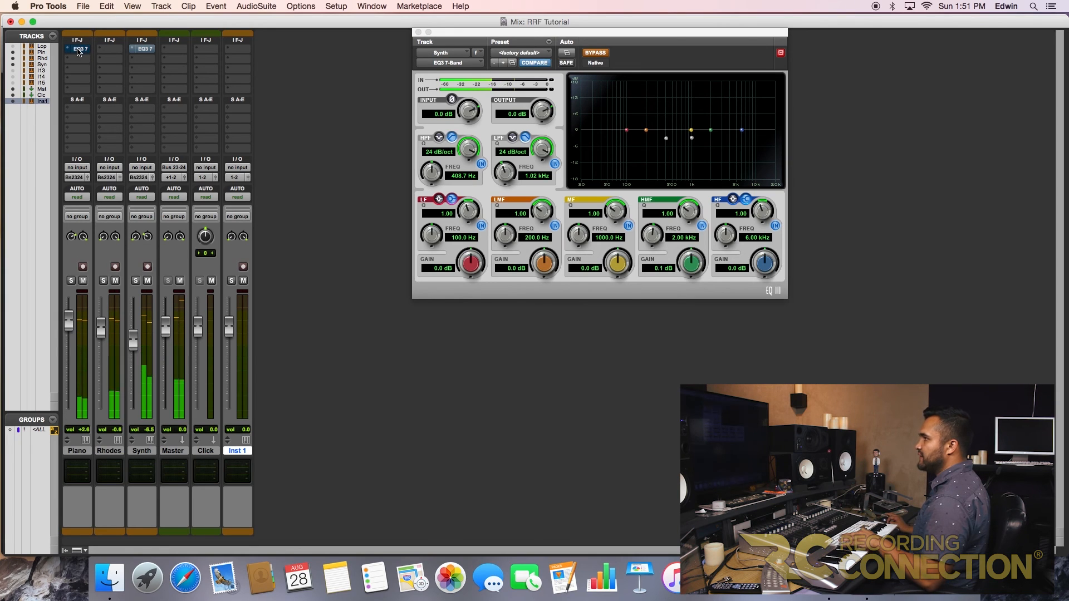
{"action": "left_click", "coordinate": [140, 49], "text": "super"}
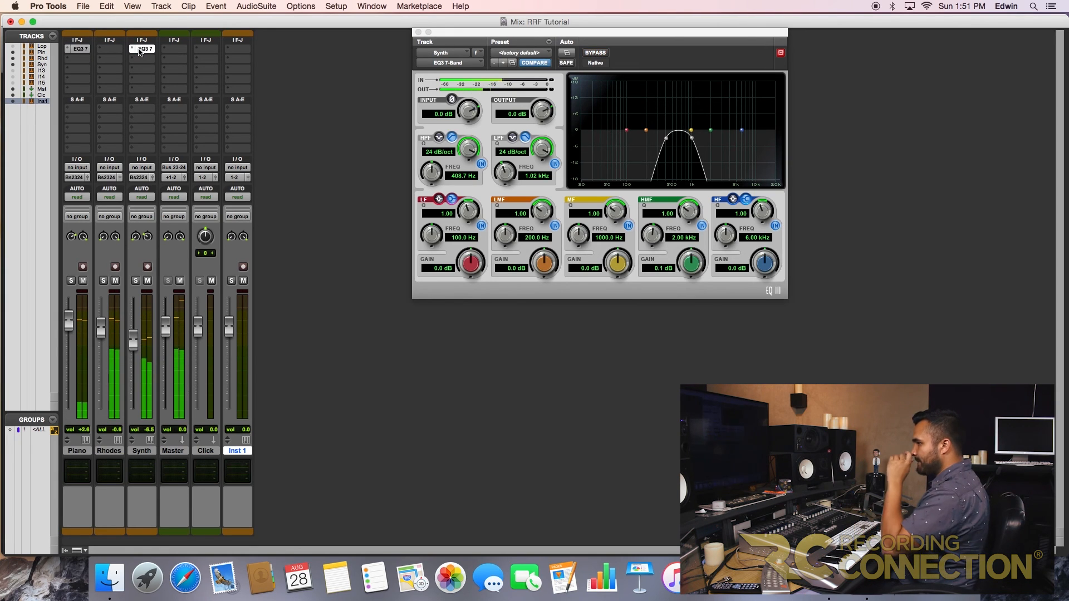